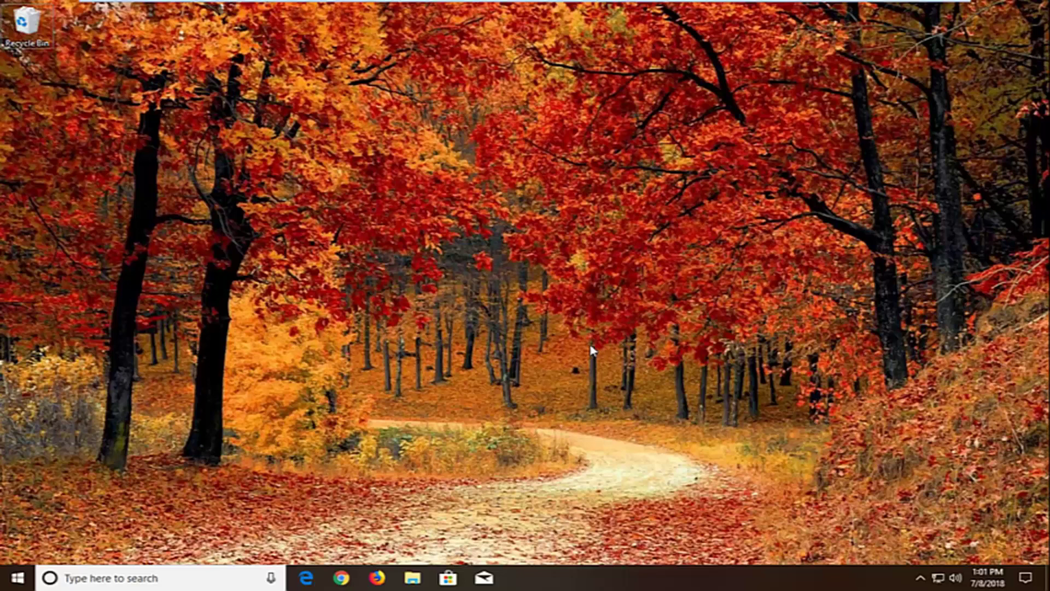
# Step: Launch Task Manager from the taskbar's right-click menu
pyautogui.rightClick(616, 579)
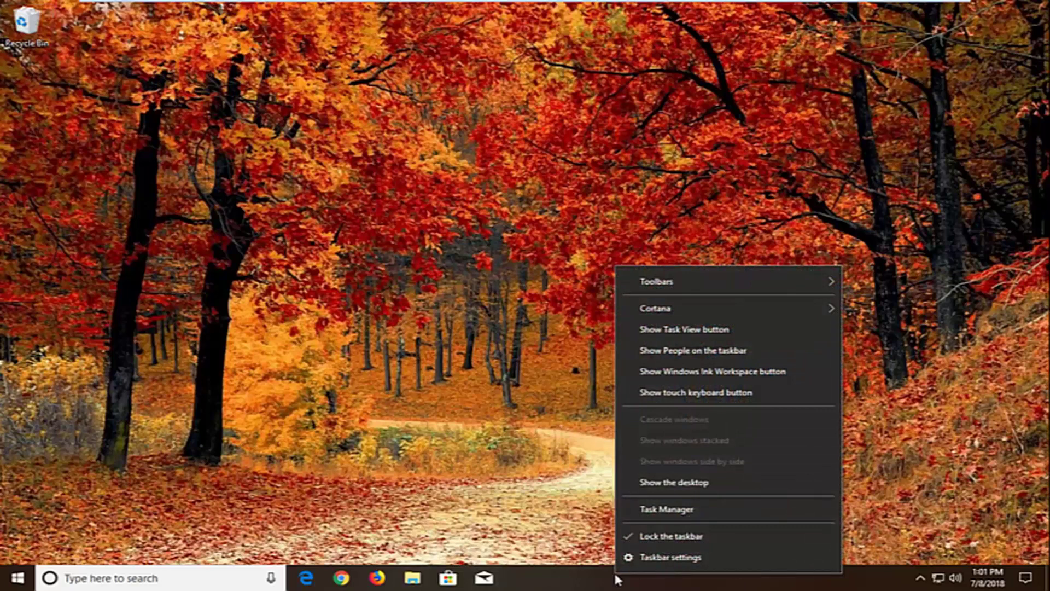
pyautogui.click(694, 512)
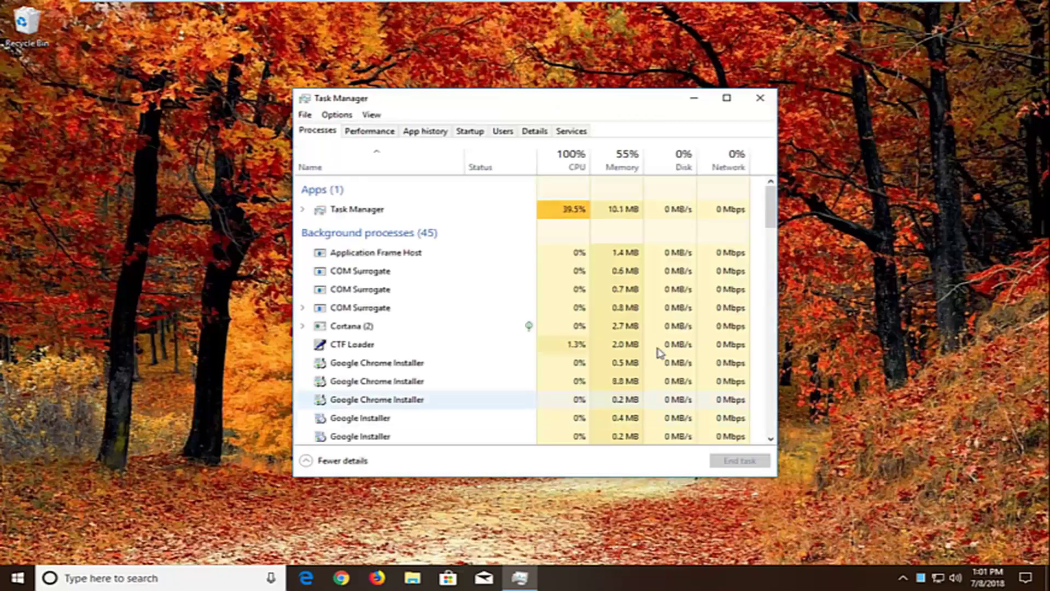
# Step: End the Cortana background process, then select COM Surrogate in the process list
pyautogui.moveTo(507, 112); pyautogui.dragTo(586, 136)
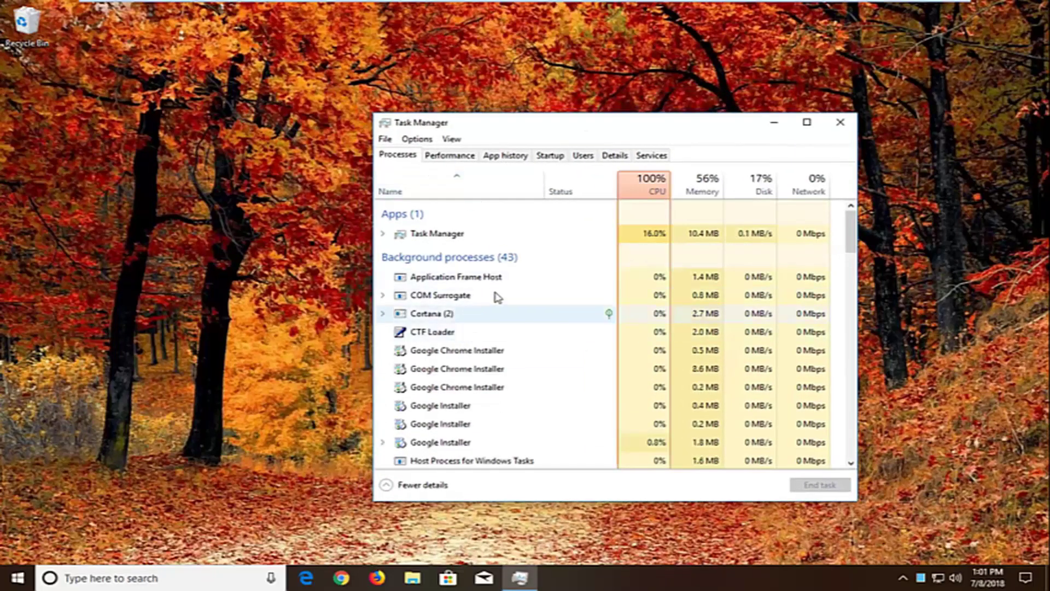
pyautogui.scroll(-1, 472, 337)
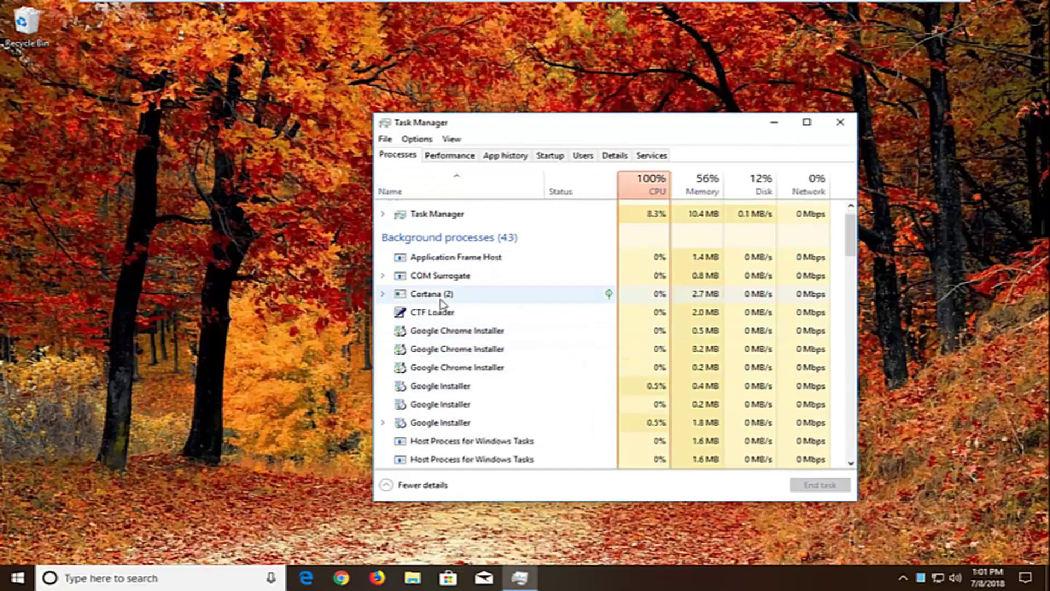
pyautogui.rightClick(425, 297)
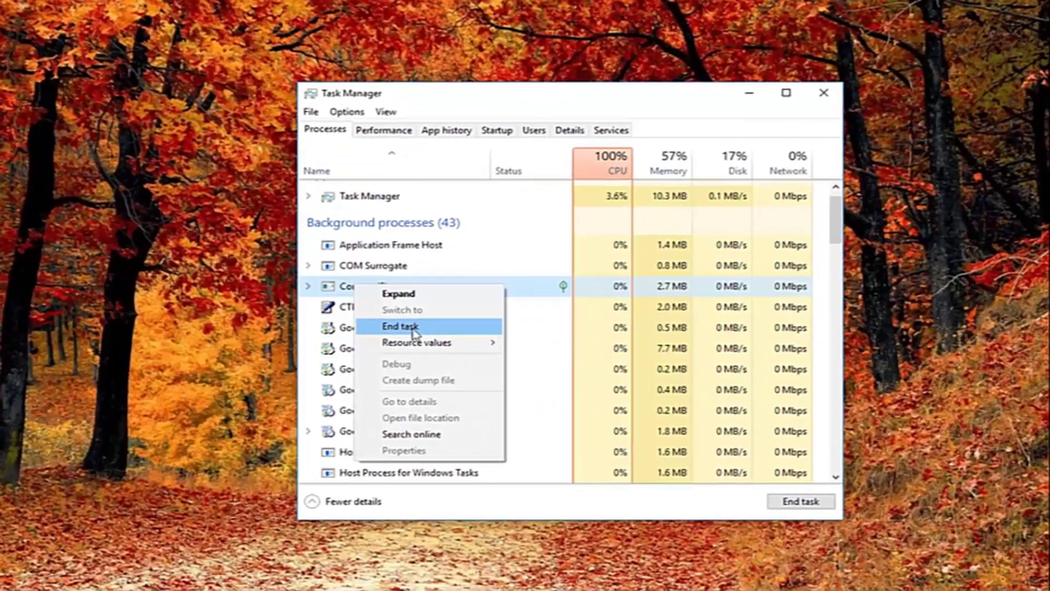
pyautogui.click(384, 329)
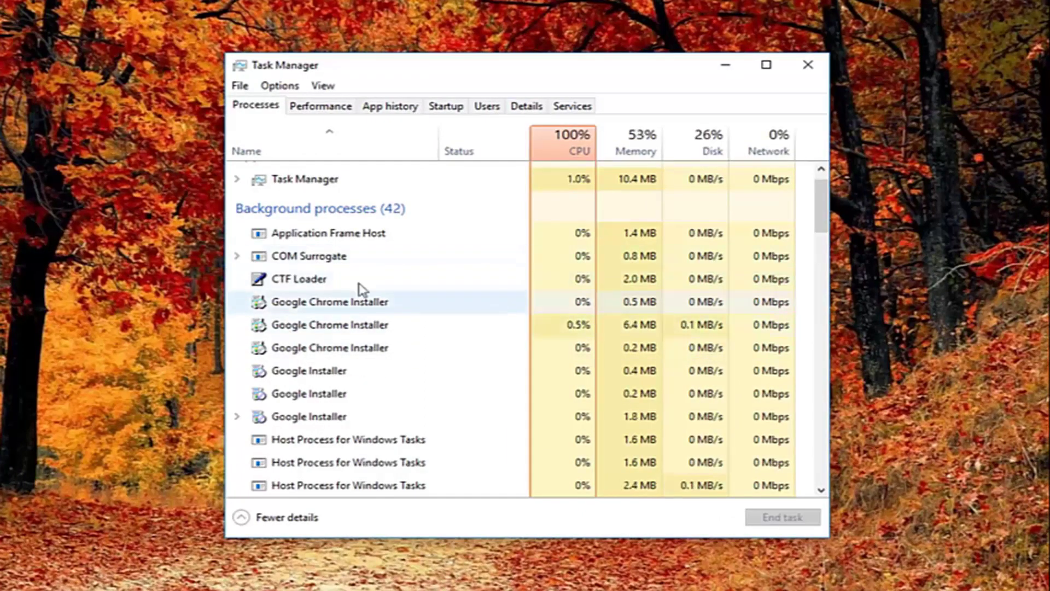
pyautogui.click(313, 263)
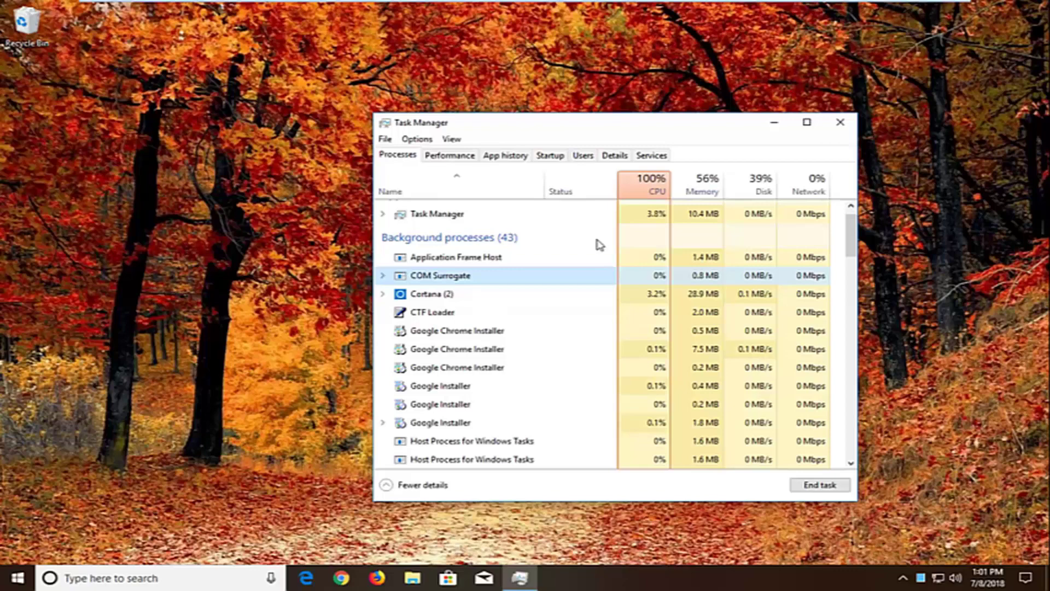
# Step: Close Task Manager and launch File Explorer by searching 'file explorer' in Start
pyautogui.click(840, 121)
pyautogui.click(35, 576)
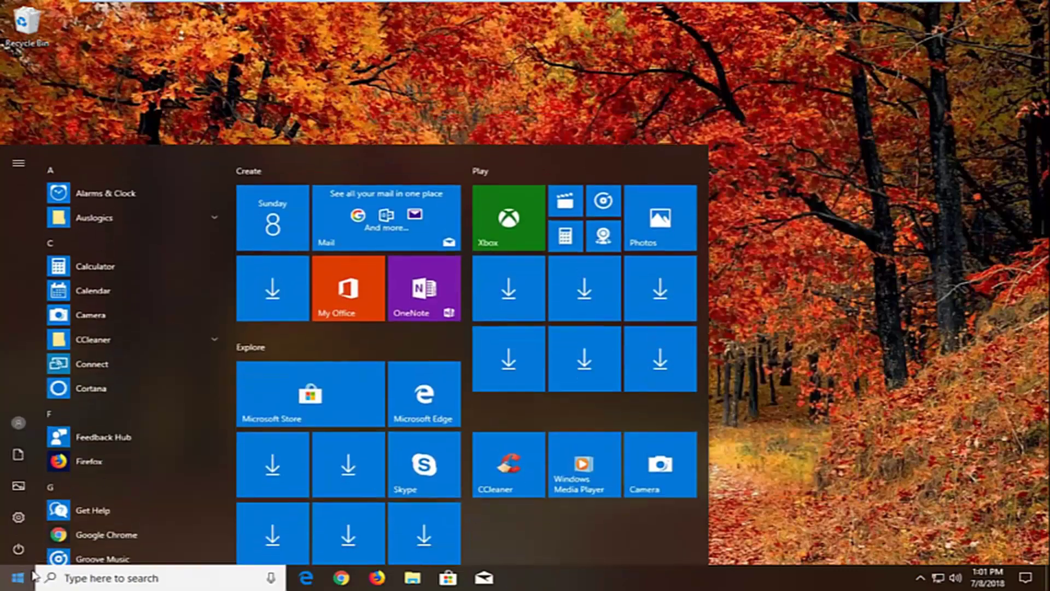
pyautogui.write('fi')
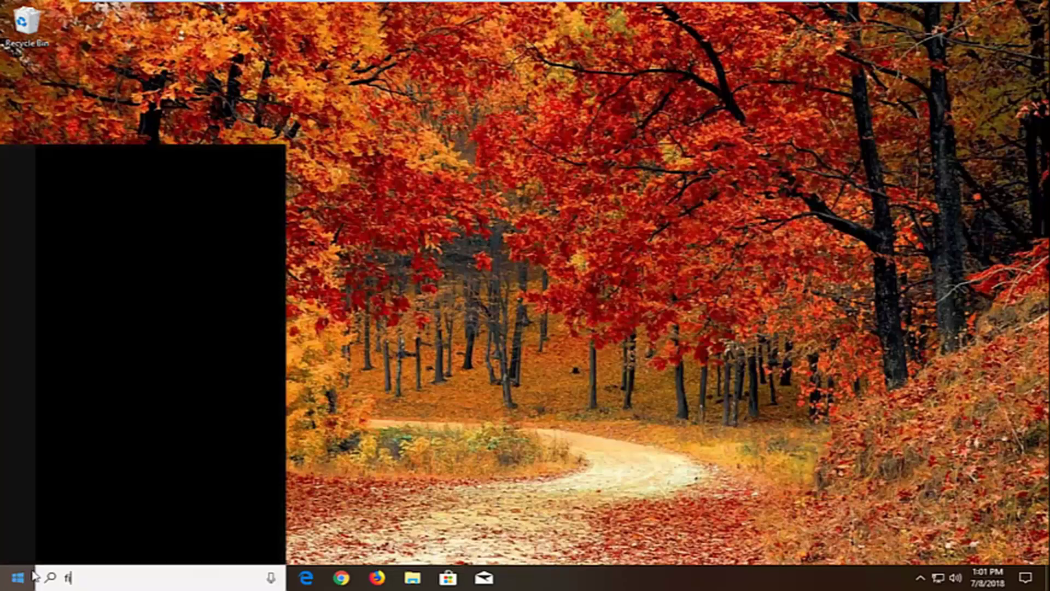
pyautogui.write('le explorer')
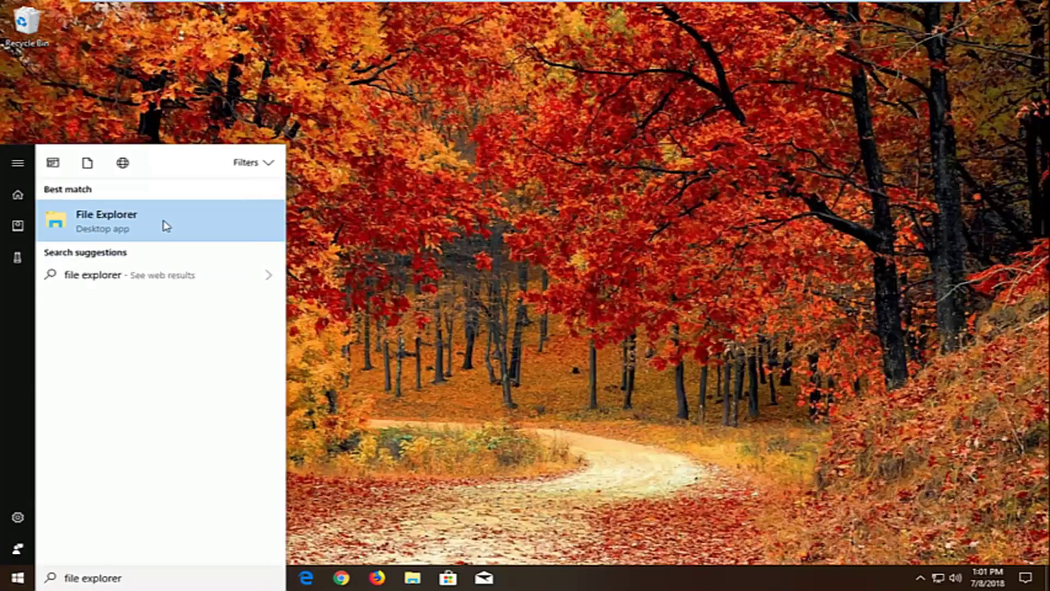
pyautogui.click(164, 226)
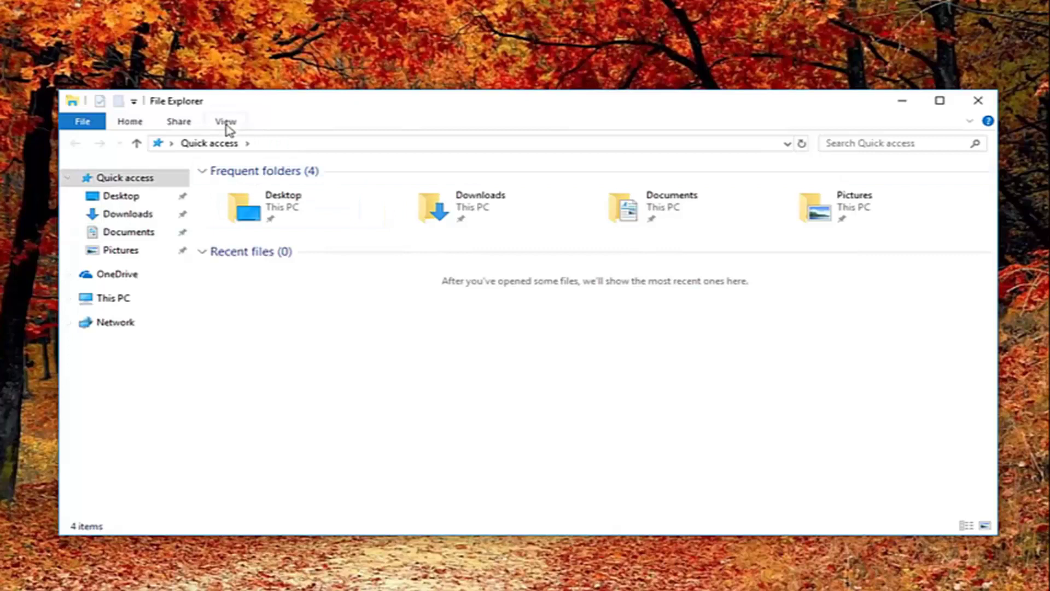
# Step: Open Folder Options through View > Options > Change folder and search options, moving it right
pyautogui.click(226, 123)
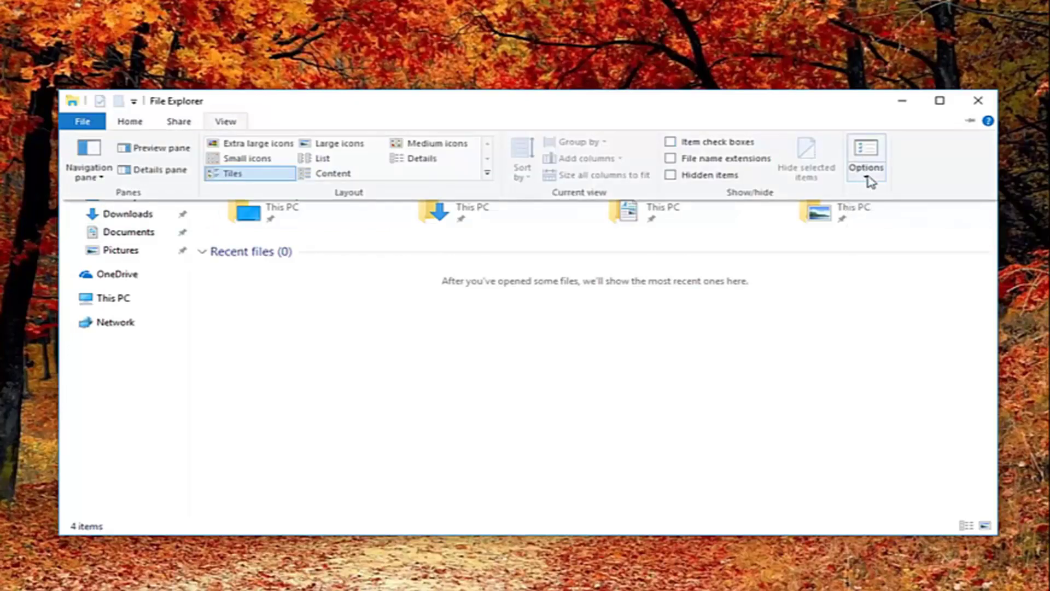
pyautogui.click(869, 181)
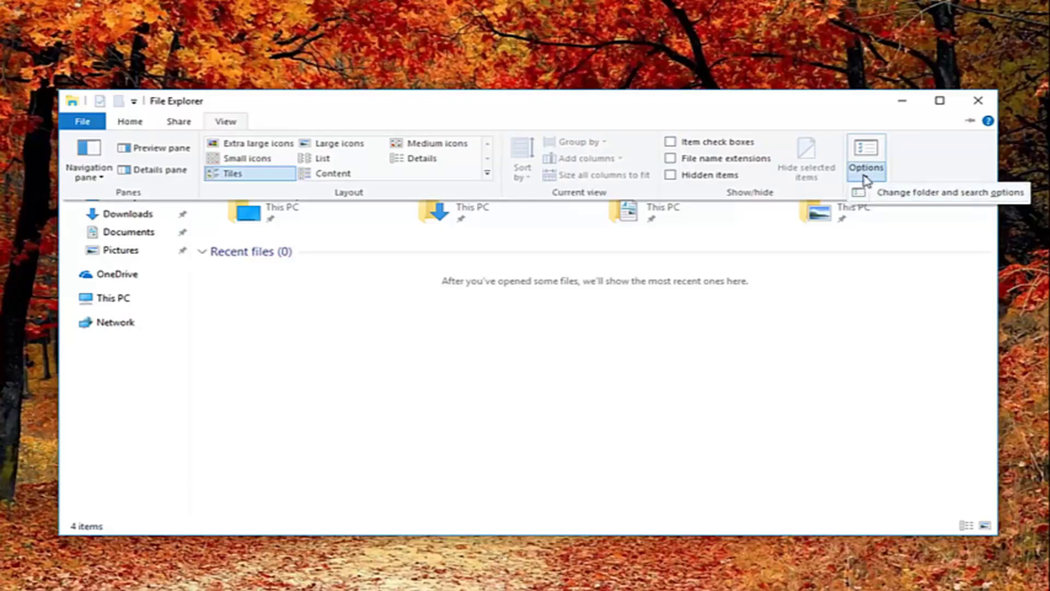
pyautogui.click(910, 202)
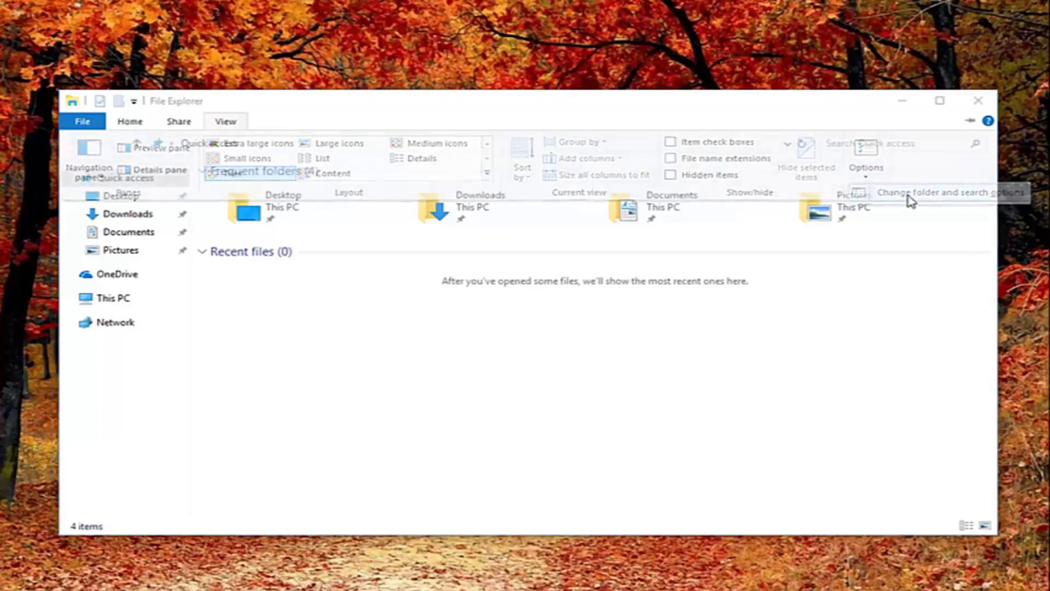
pyautogui.moveTo(291, 185)
pyautogui.mouseDown()
pyautogui.moveTo(460, 173)
pyautogui.moveTo(592, 114)
pyautogui.mouseUp()
# Step: Uncheck 'Launch folder windows in a separate process' on the View tab, apply, and confirm with OK
pyautogui.click(447, 134)
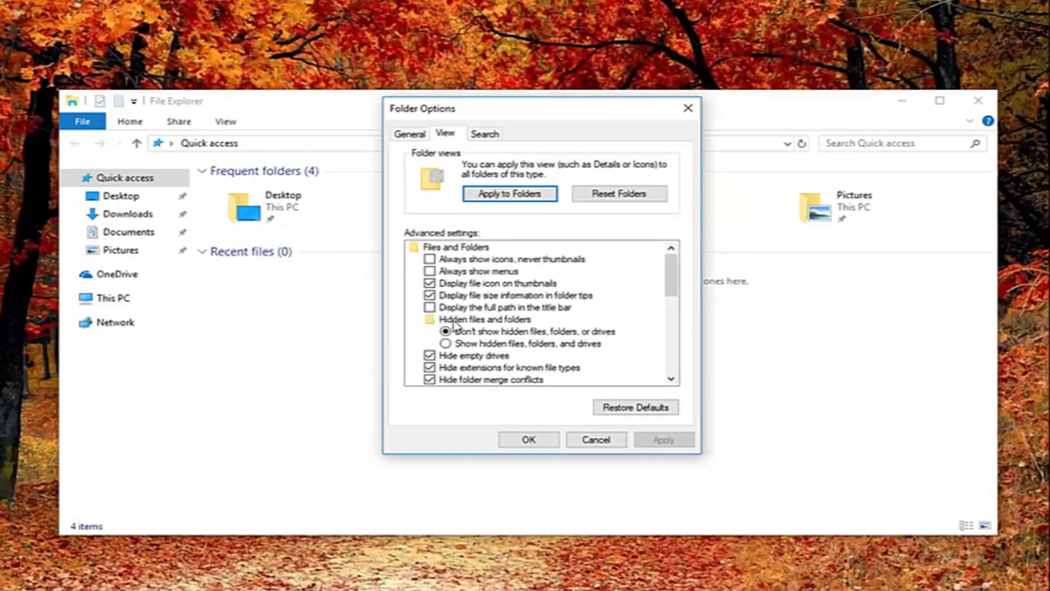
pyautogui.scroll(-2, 458, 329)
pyautogui.scroll(-1, 458, 328)
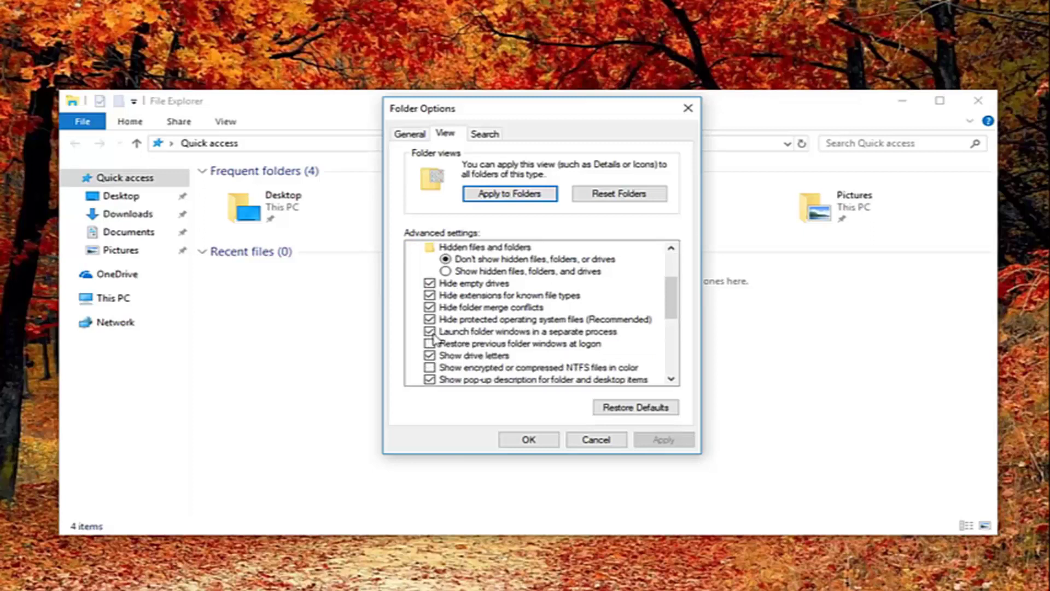
pyautogui.click(430, 331)
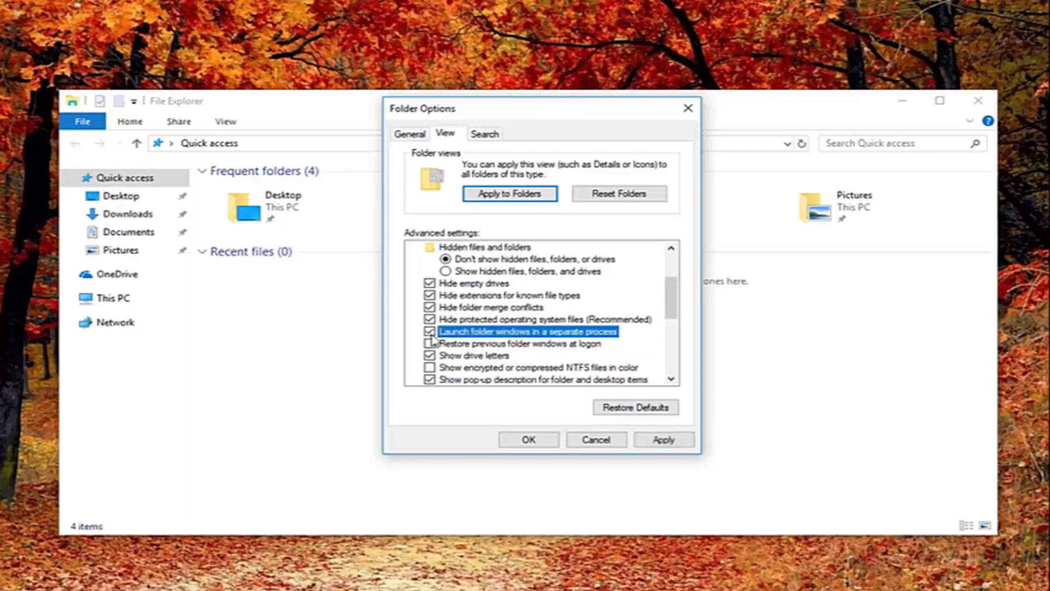
pyautogui.click(656, 442)
pyautogui.click(514, 442)
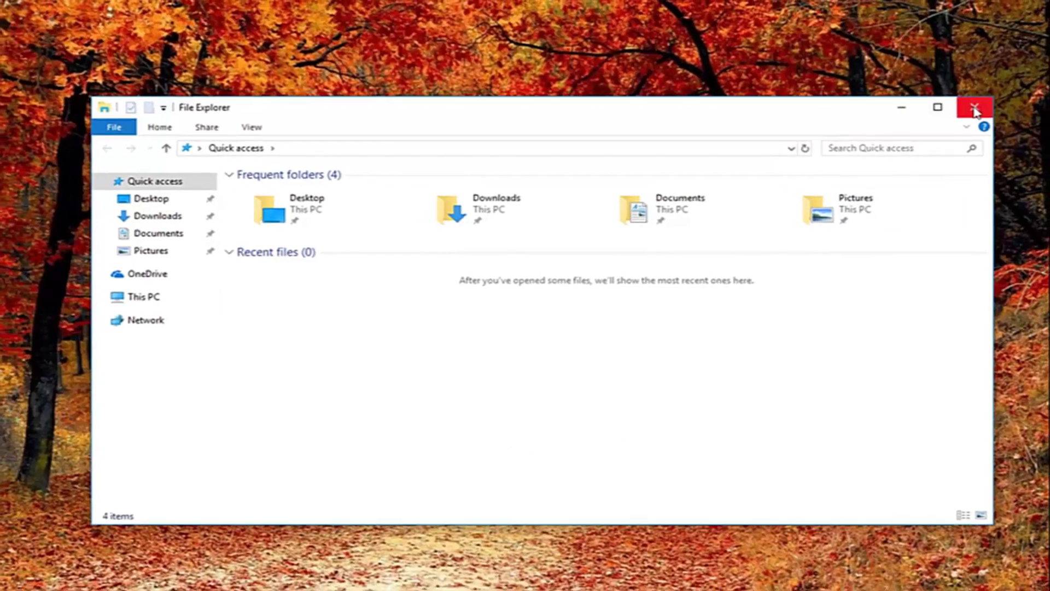
# Step: Close the File Explorer window, leaving only the desktop and taskbar
pyautogui.click(978, 100)
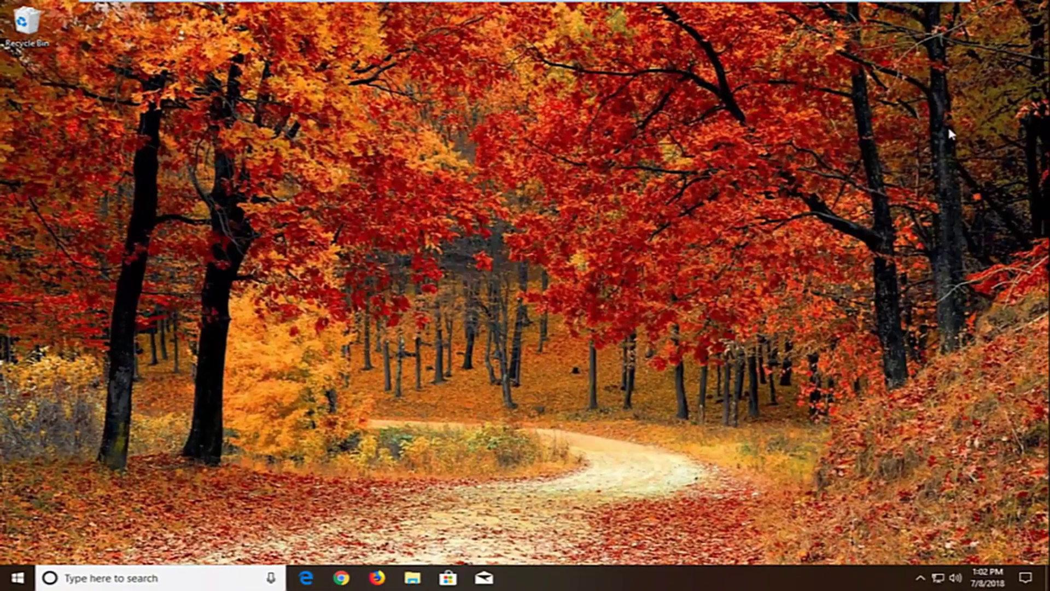